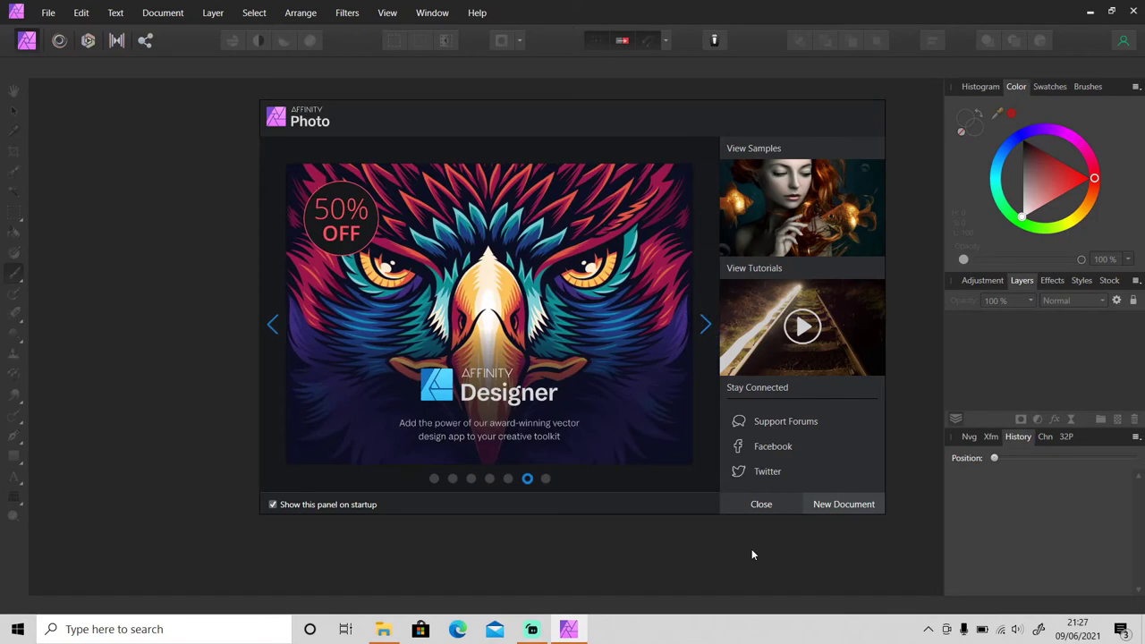
# Open vitor-pinto-gPqDi_8mq1k-unsplash.jpg from Downloads in Affinity Photo as a 5760 × 3840 px document.
pyautogui.click(383, 629)
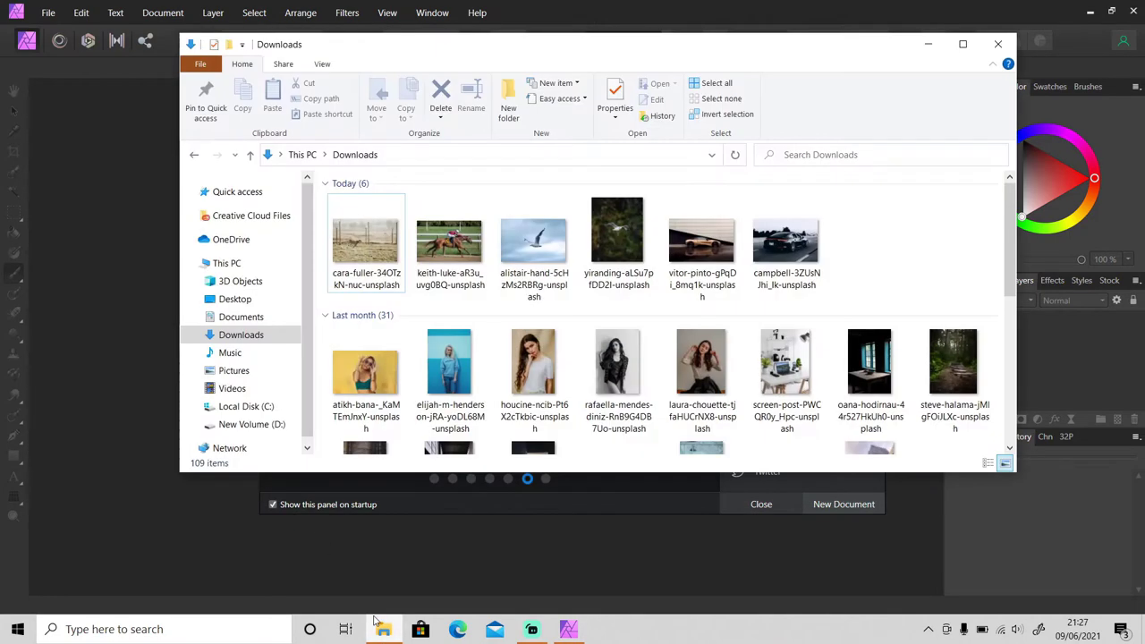
pyautogui.moveTo(720, 272); pyautogui.dragTo(1011, 528)
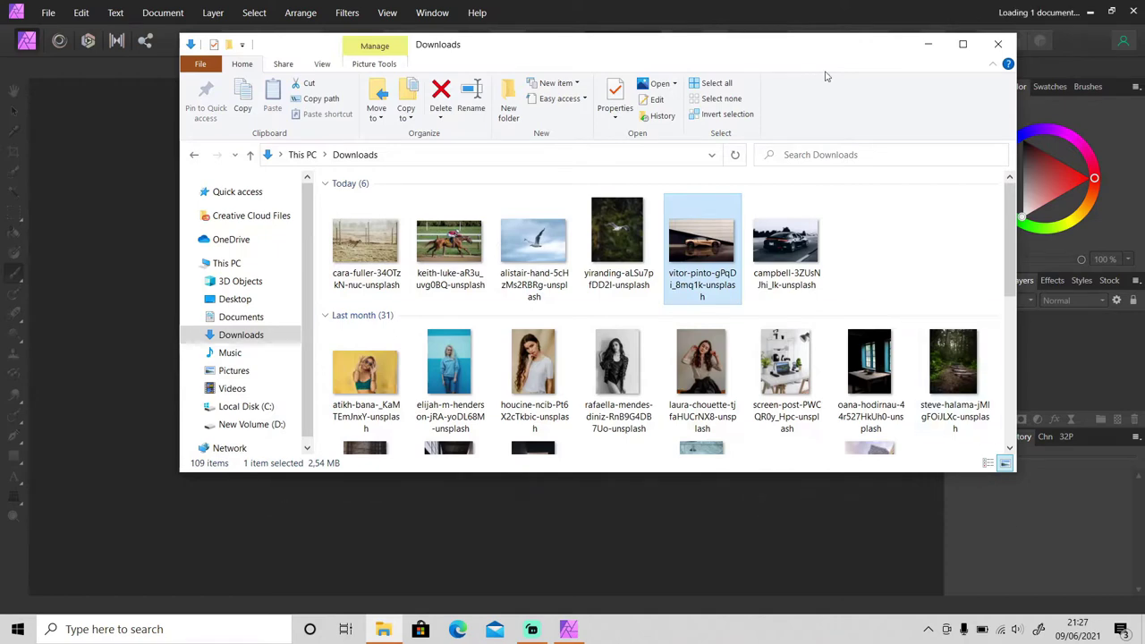
pyautogui.click(874, 20)
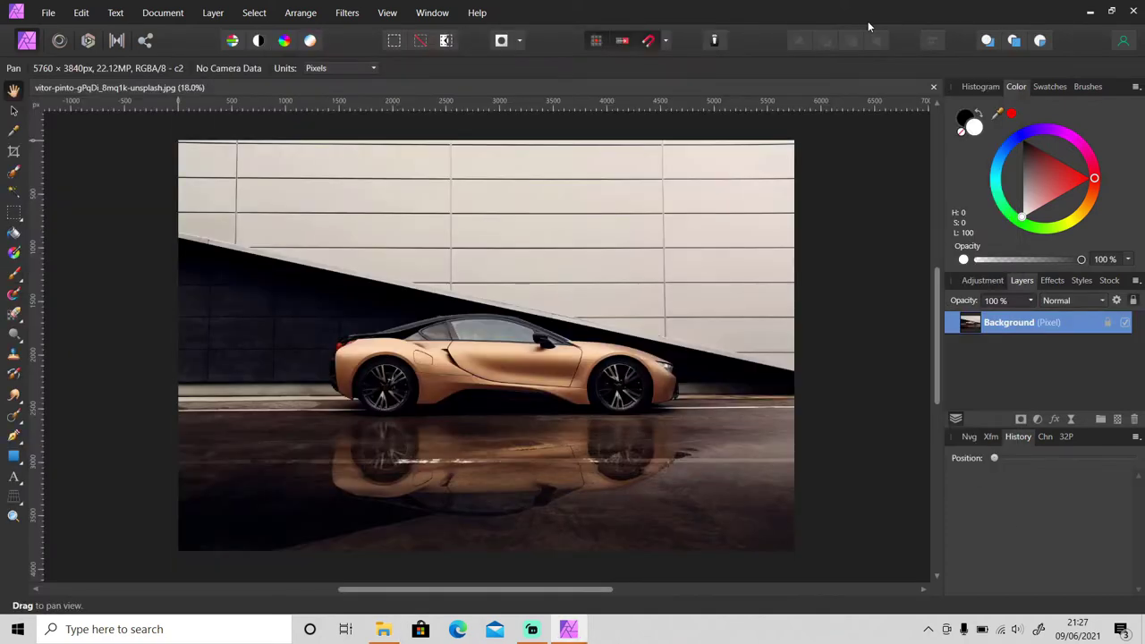
# Duplicate the Background layer with Ctrl+J and add a Layer > New Live Filter Layer > Blur > Motion Blur filter to the copy.
pyautogui.hotkey('ctrl', 'j')
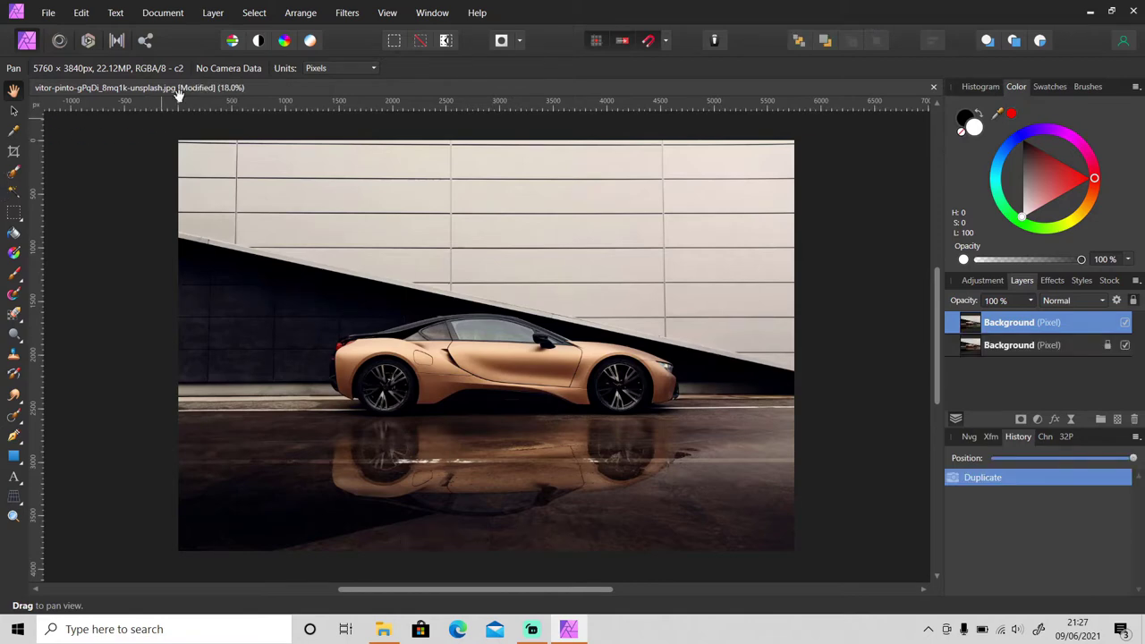
pyautogui.click(212, 13)
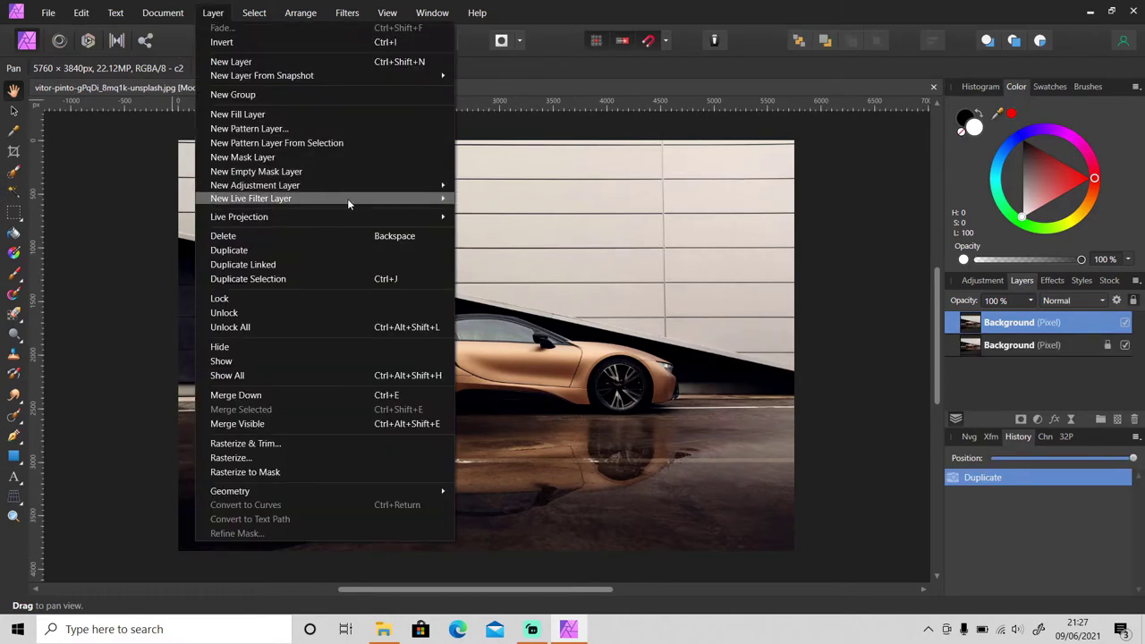
pyautogui.moveTo(349, 198)
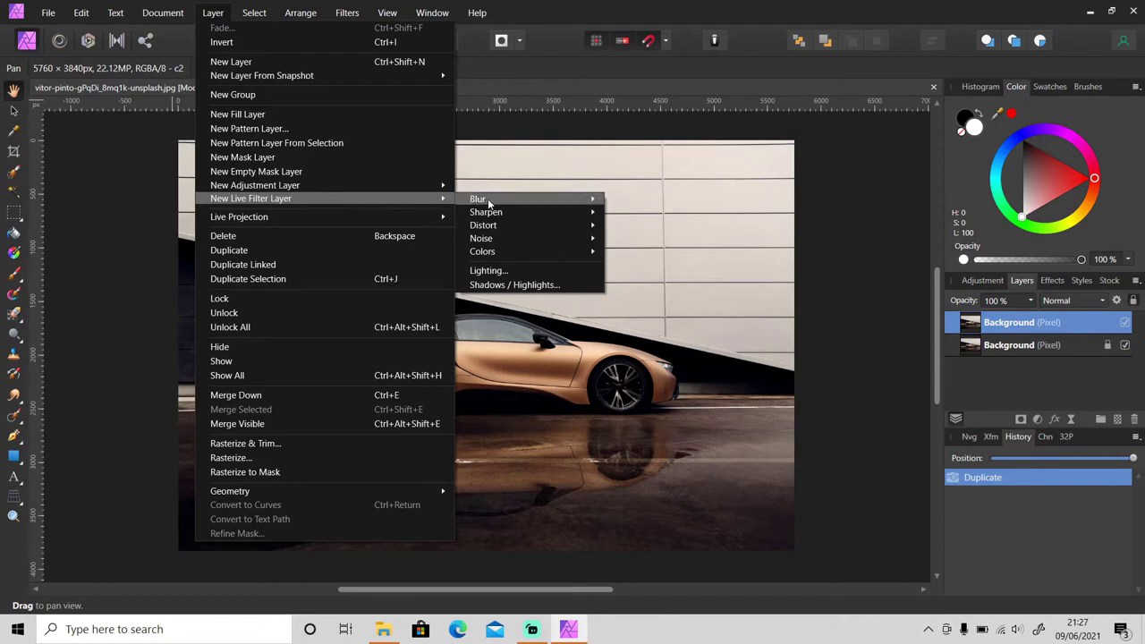
pyautogui.moveTo(491, 205)
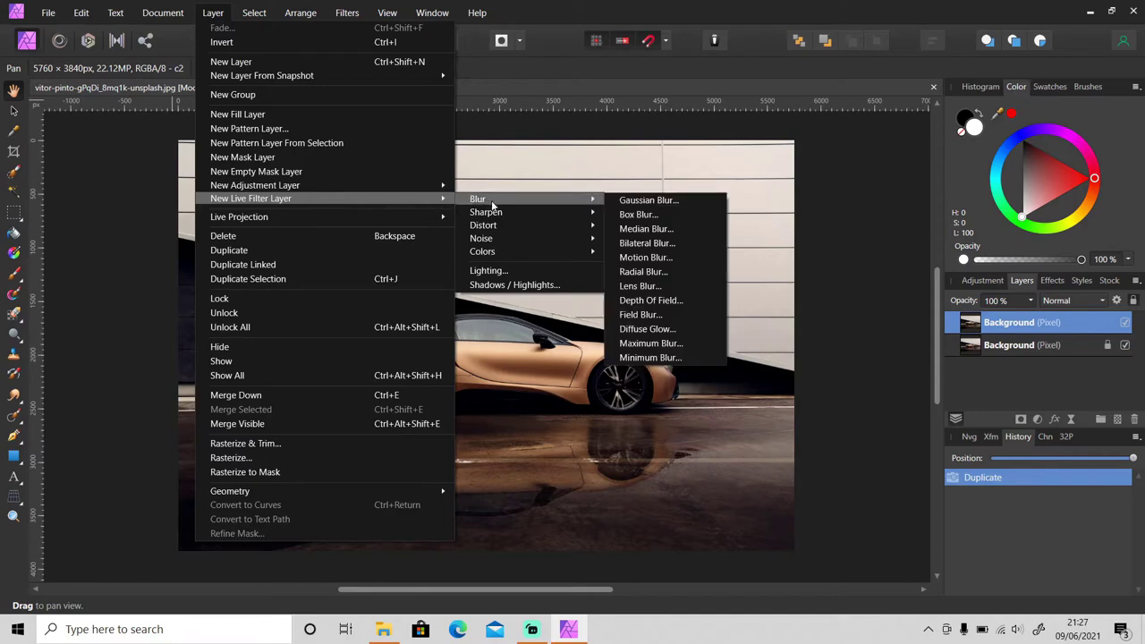
pyautogui.click(669, 260)
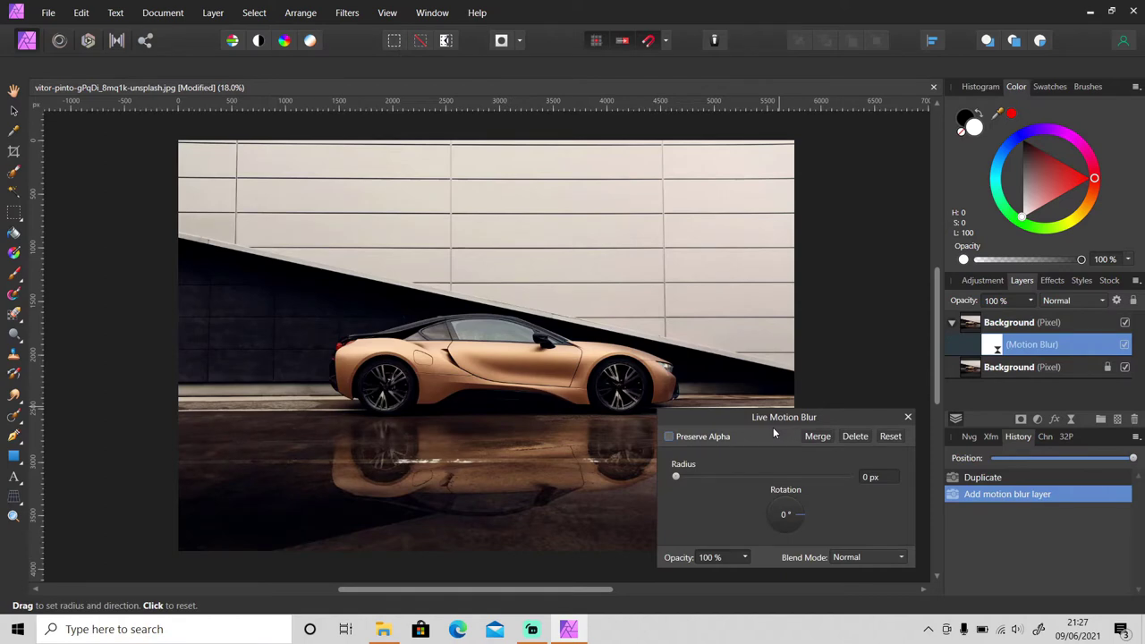
pyautogui.click(349, 12)
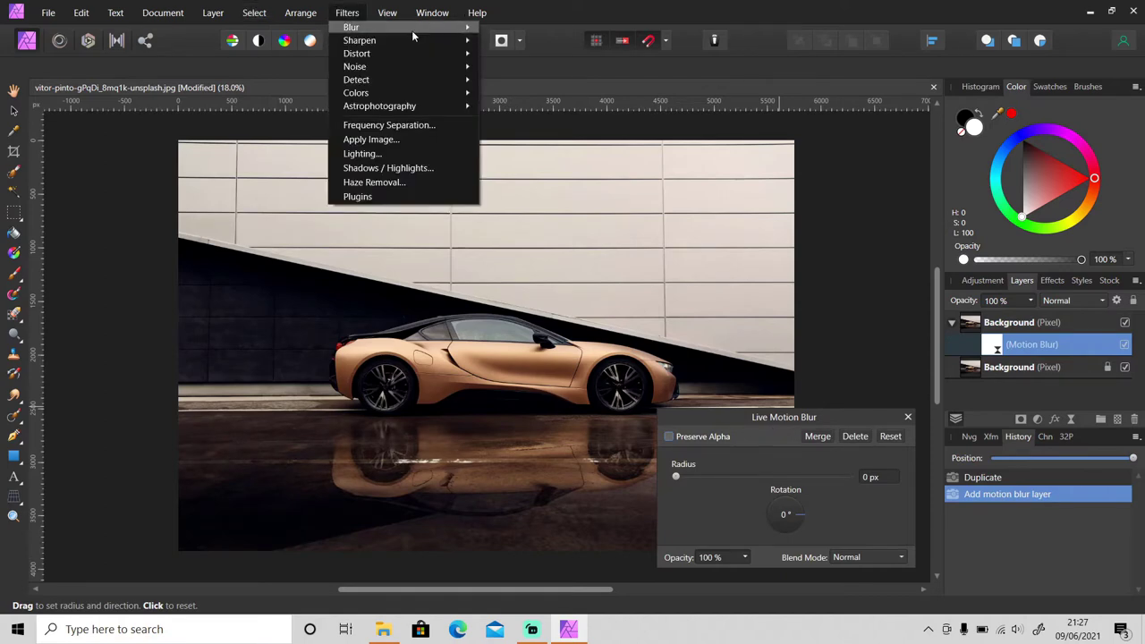
pyautogui.moveTo(427, 27)
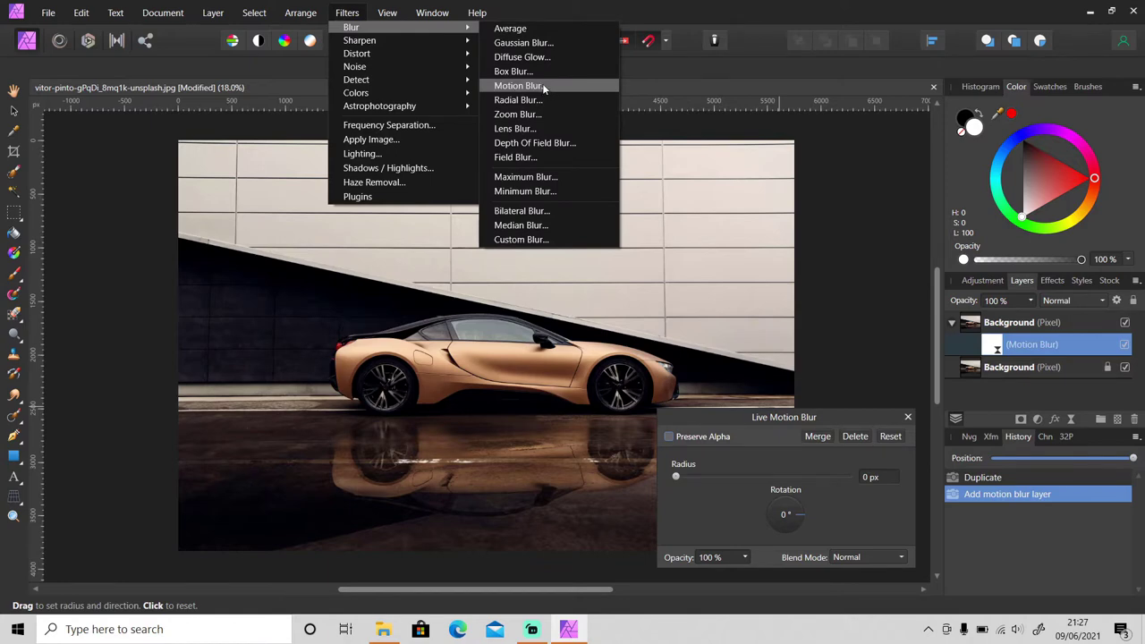
pyautogui.click(763, 430)
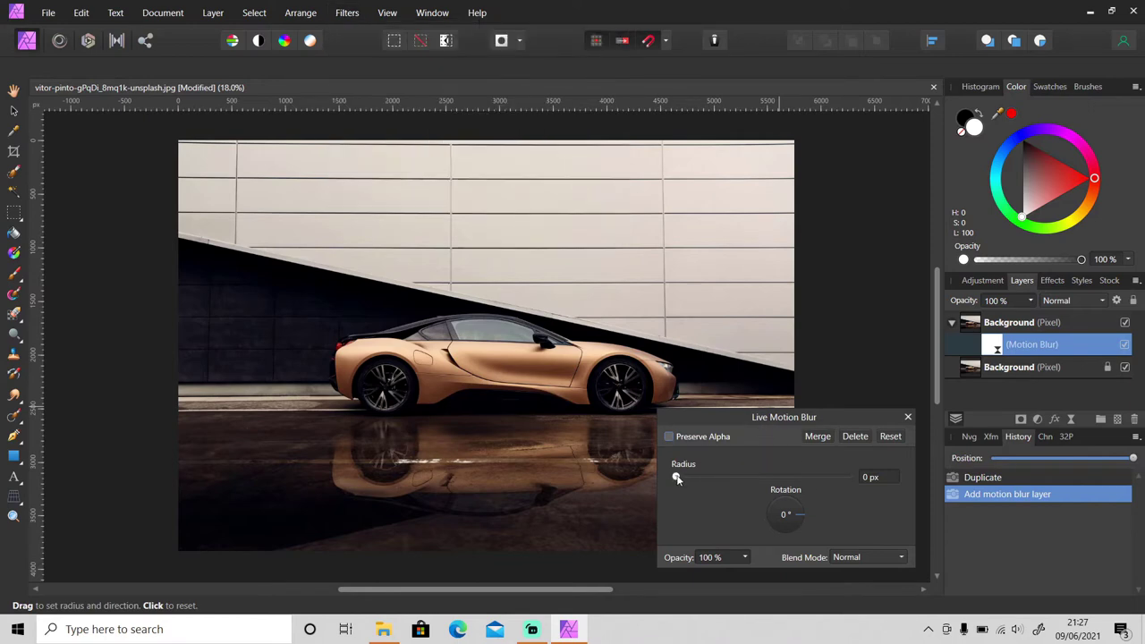
# Set the live Motion Blur radius to 100 px, try 180° and vertical angles, then reset rotation to 0°.
pyautogui.moveTo(677, 477); pyautogui.dragTo(708, 482)
pyautogui.moveTo(803, 492); pyautogui.dragTo(887, 492)
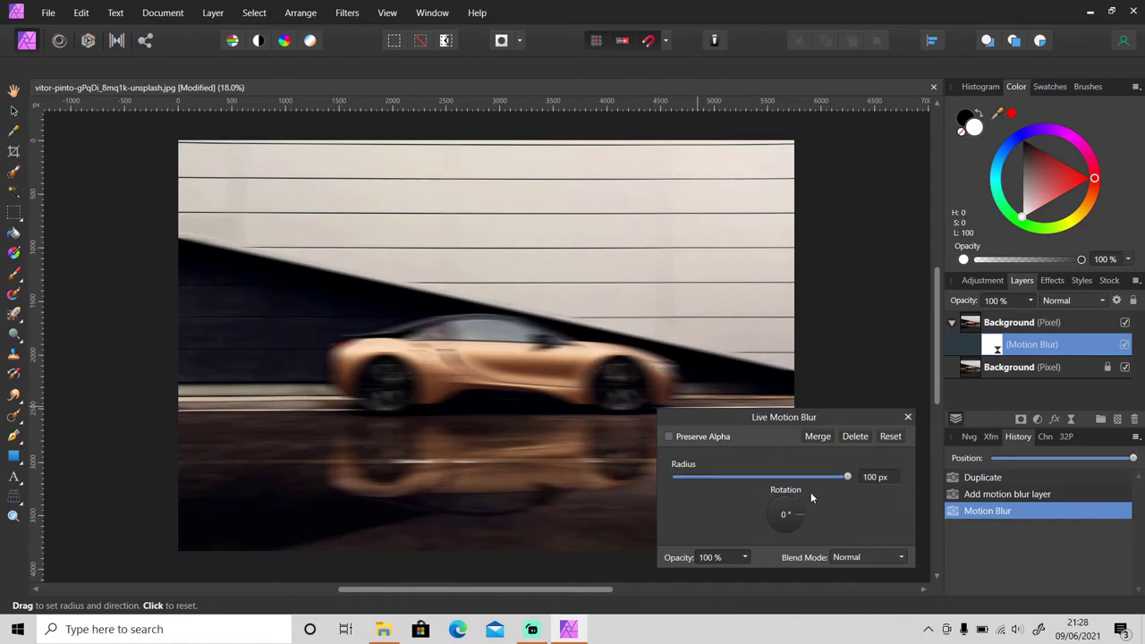
pyautogui.click(774, 518)
pyautogui.moveTo(787, 512); pyautogui.dragTo(801, 594)
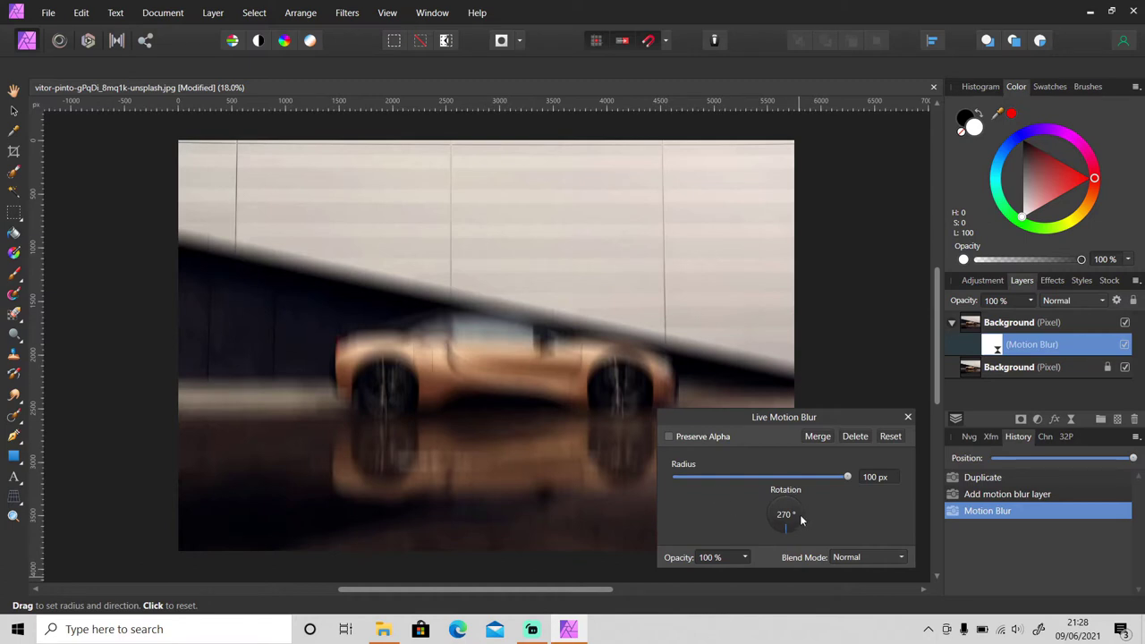
pyautogui.click(800, 520)
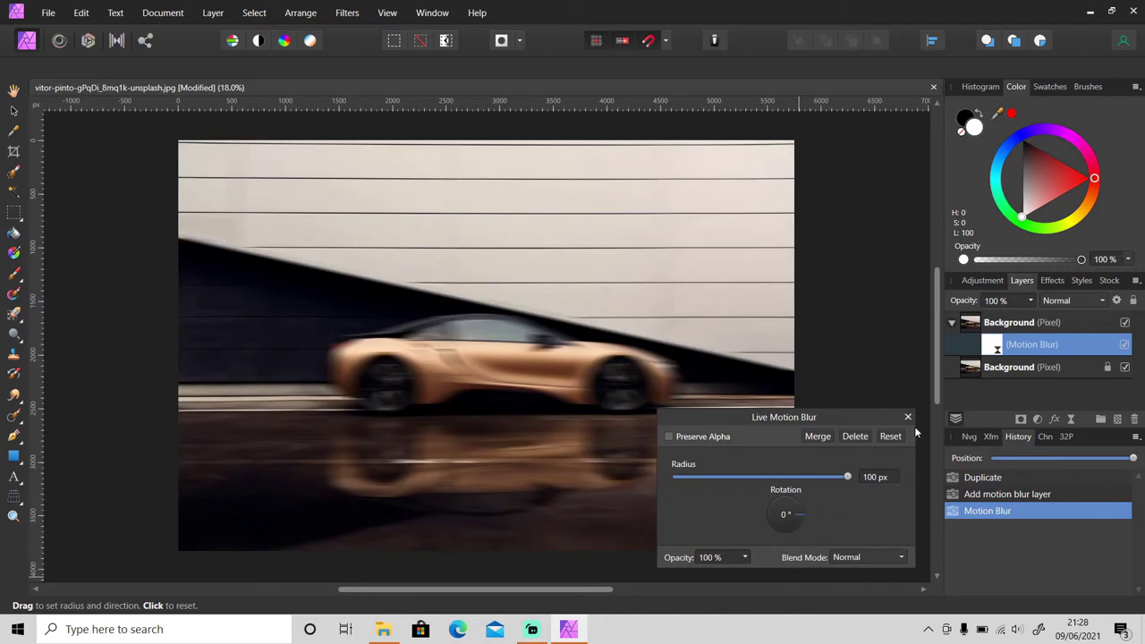
# Close the Motion Blur settings and set up the 128 px round soft paint brush.
pyautogui.click(908, 417)
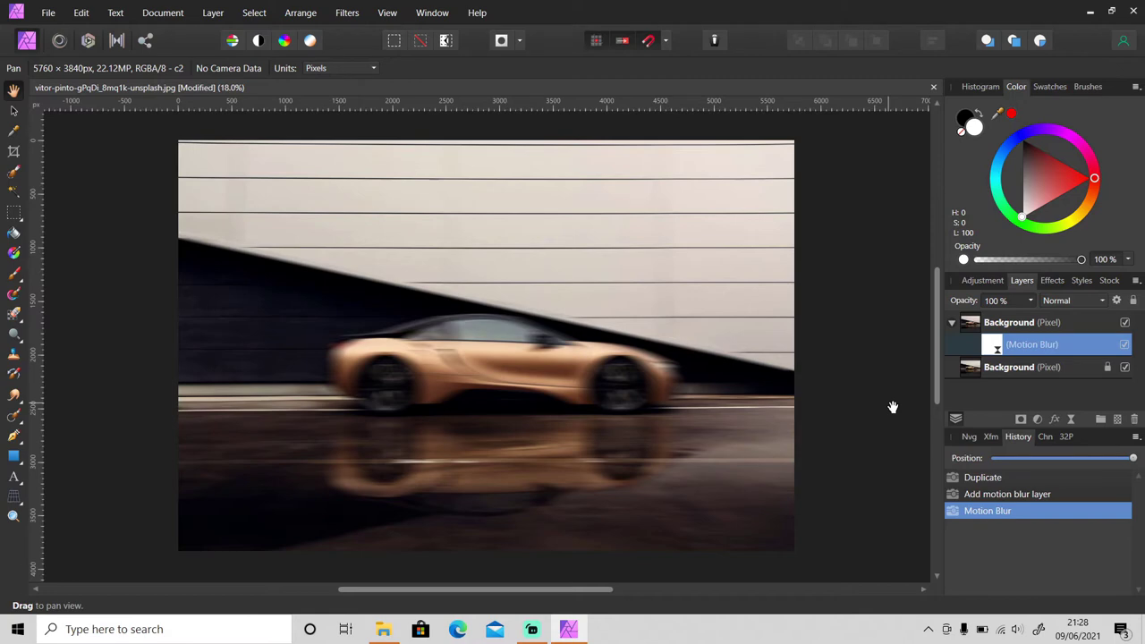
pyautogui.press('b')
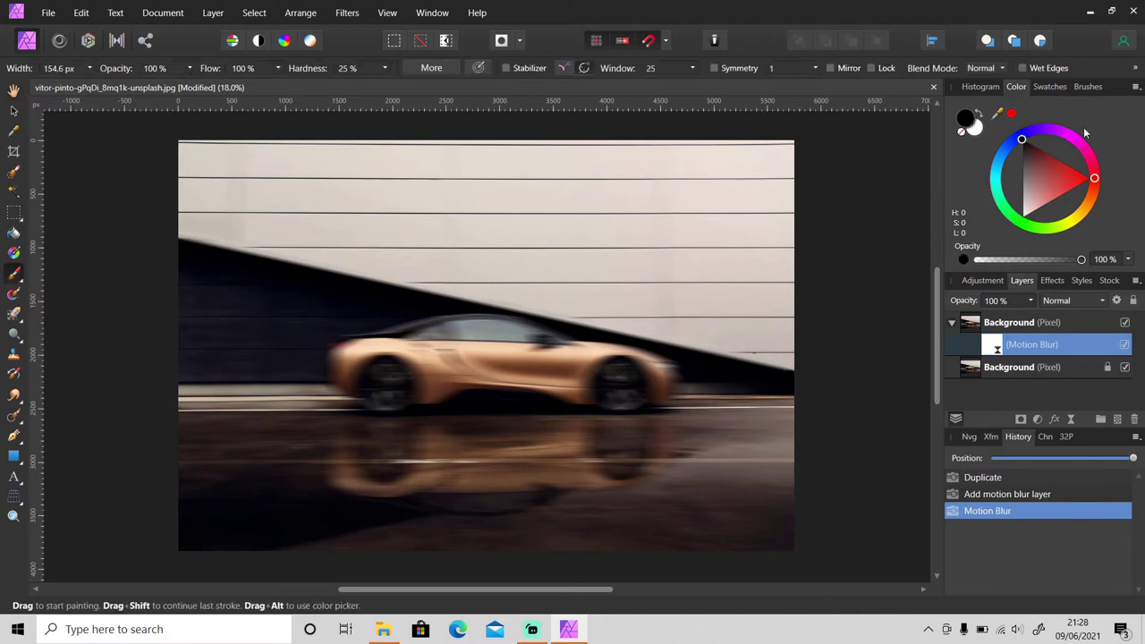
pyautogui.click(1087, 87)
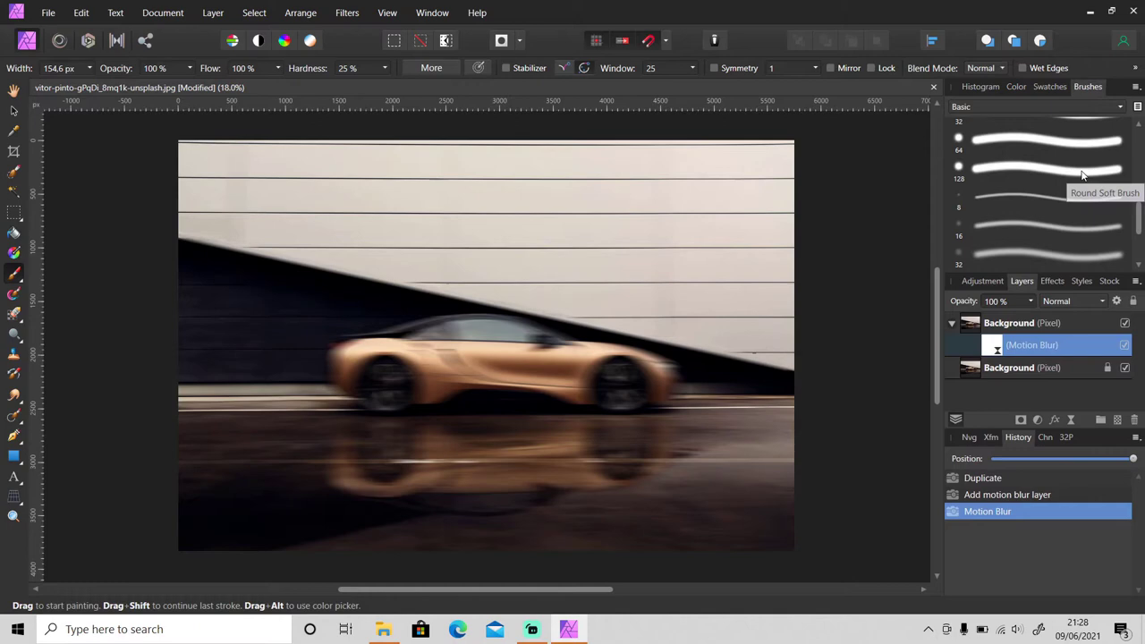
pyautogui.click(1082, 172)
pyautogui.click(1017, 86)
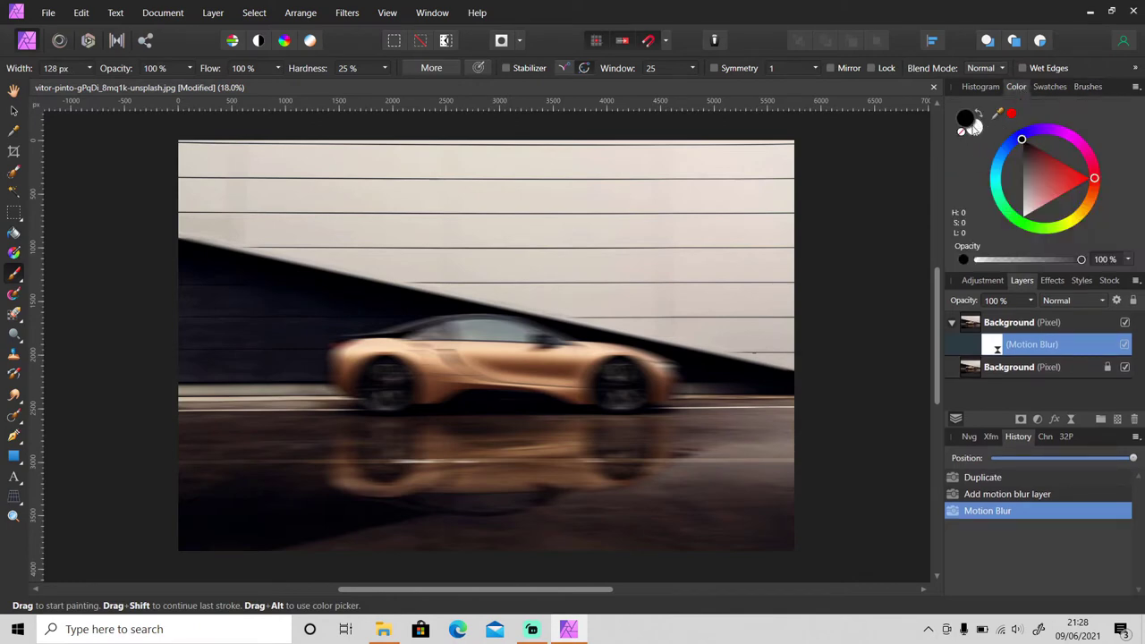
# Select the Motion Blur layer and paint black over the car door with a ~390 px brush to sharpen it.
pyautogui.press('z')
pyautogui.click(500, 340)
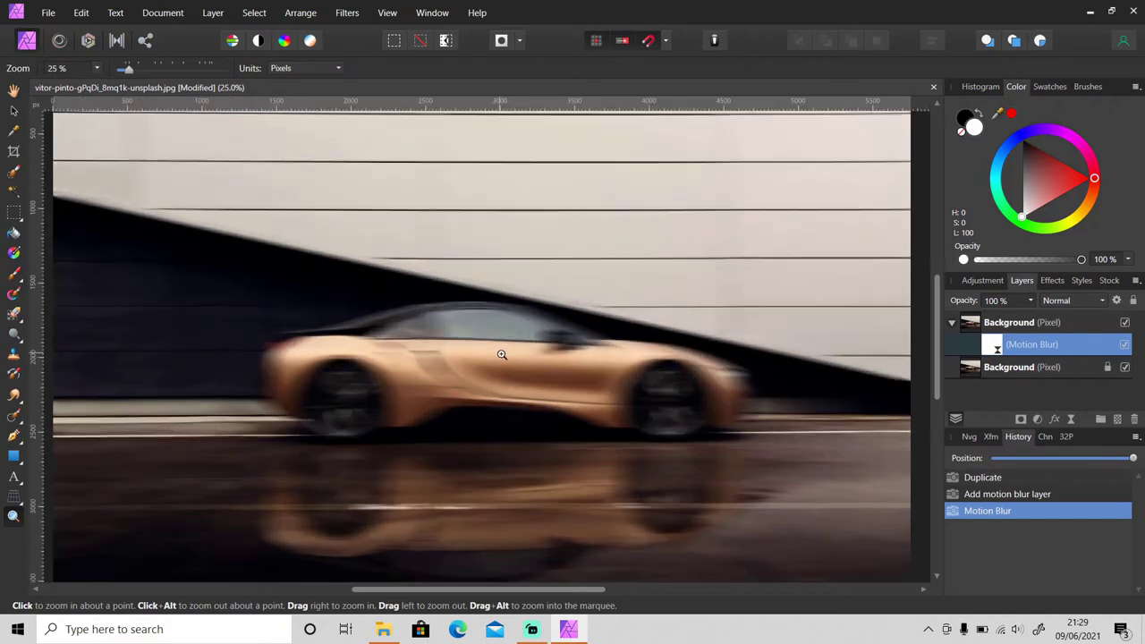
pyautogui.click(508, 359)
pyautogui.keyDown('alt'); pyautogui.click(550, 370); pyautogui.keyUp('alt')
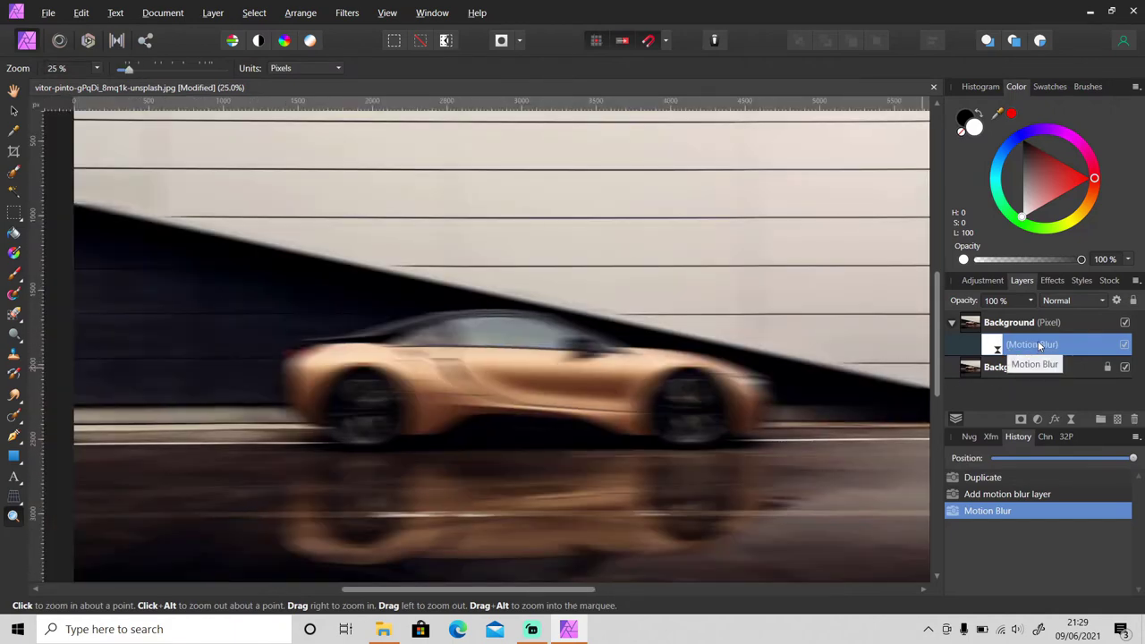
pyautogui.click(953, 324)
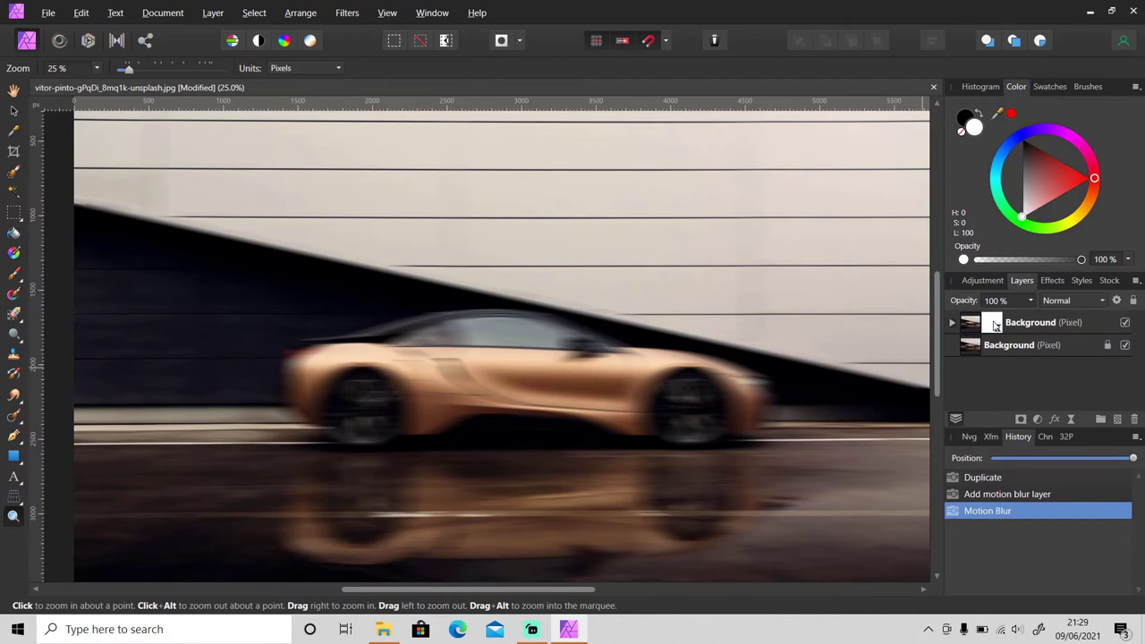
pyautogui.click(995, 325)
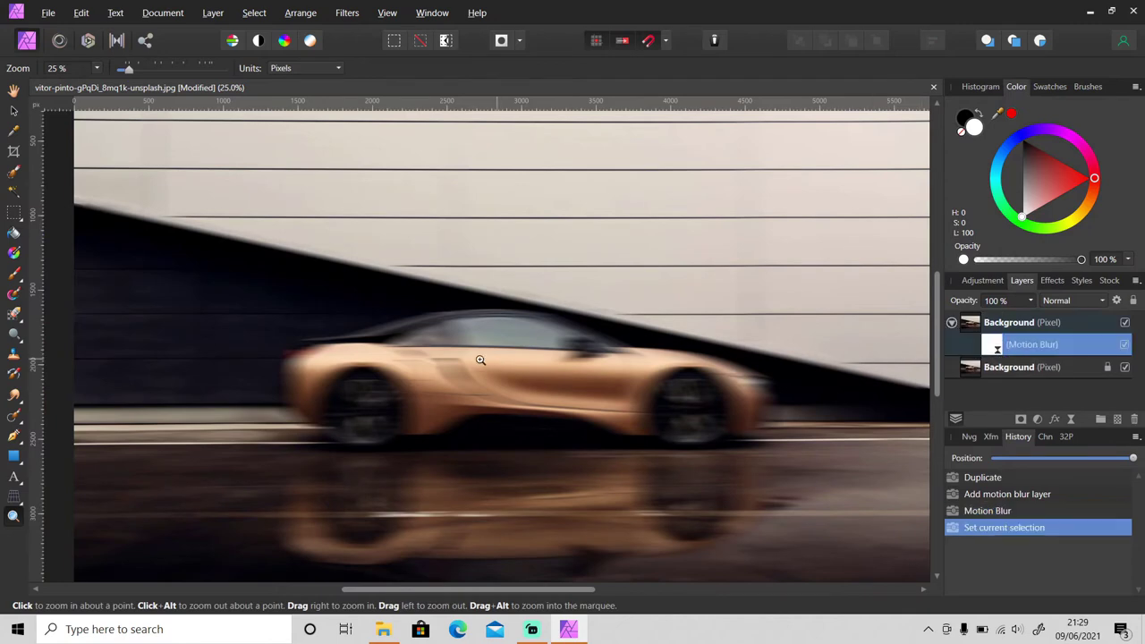
pyautogui.press('b')
pyautogui.press('x')
pyautogui.moveTo(491, 372)
pyautogui.mouseDown()
pyautogui.moveTo(456, 367)
pyautogui.moveTo(474, 378)
pyautogui.moveTo(468, 361)
pyautogui.moveTo(451, 363)
pyautogui.moveTo(463, 379)
pyautogui.moveTo(487, 357)
pyautogui.moveTo(448, 357)
pyautogui.moveTo(443, 370)
pyautogui.moveTo(472, 378)
pyautogui.moveTo(523, 347)
pyautogui.moveTo(610, 398)
pyautogui.moveTo(551, 363)
pyautogui.moveTo(601, 376)
pyautogui.moveTo(575, 361)
pyautogui.moveTo(453, 341)
pyautogui.moveTo(402, 352)
pyautogui.moveTo(440, 368)
pyautogui.moveTo(435, 403)
pyautogui.moveTo(469, 383)
pyautogui.moveTo(457, 391)
pyautogui.moveTo(422, 363)
pyautogui.moveTo(482, 397)
pyautogui.moveTo(417, 354)
pyautogui.mouseUp()
pyautogui.moveTo(394, 356); pyautogui.dragTo(340, 366)
# Paint the door and front wheel arch sharp, then paint white to restore blur on the front wheel.
pyautogui.moveTo(336, 371)
pyautogui.mouseDown()
pyautogui.moveTo(619, 400)
pyautogui.moveTo(605, 365)
pyautogui.moveTo(670, 370)
pyautogui.moveTo(643, 398)
pyautogui.moveTo(649, 382)
pyautogui.moveTo(695, 366)
pyautogui.moveTo(707, 377)
pyautogui.moveTo(650, 397)
pyautogui.mouseUp()
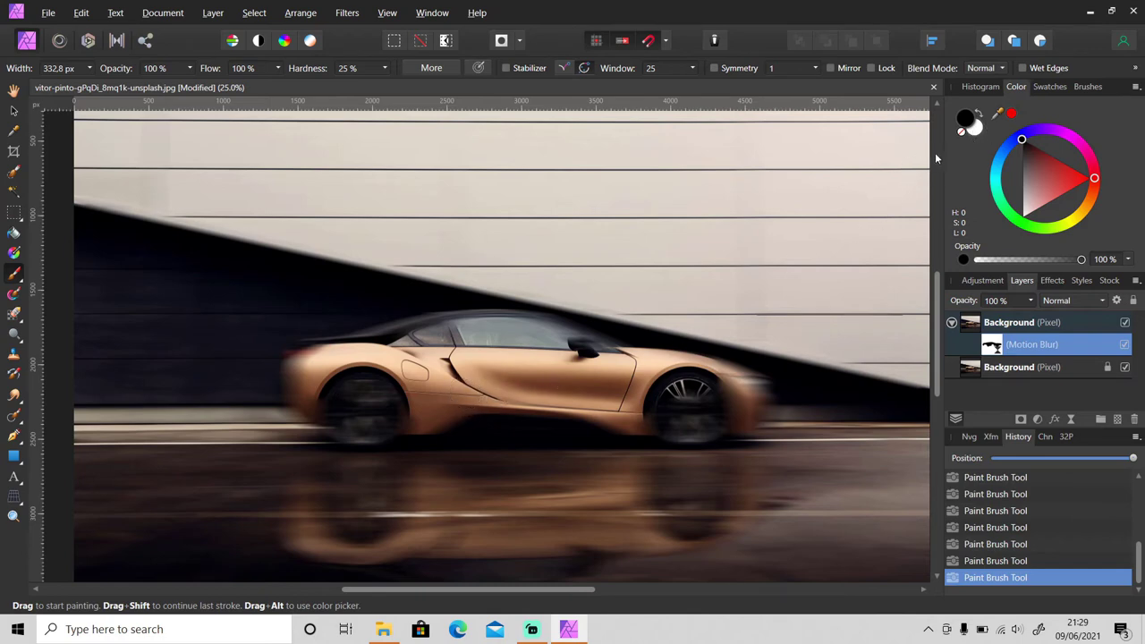
pyautogui.press('x')
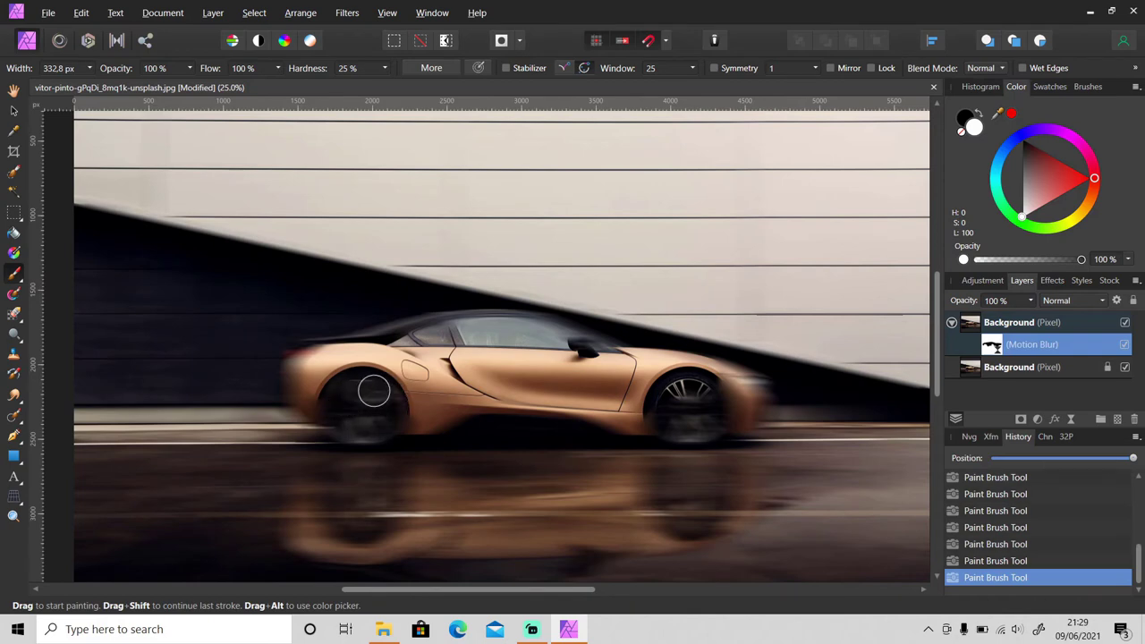
pyautogui.moveTo(689, 394)
pyautogui.mouseDown()
pyautogui.moveTo(678, 396)
pyautogui.moveTo(711, 396)
pyautogui.moveTo(693, 409)
pyautogui.mouseUp()
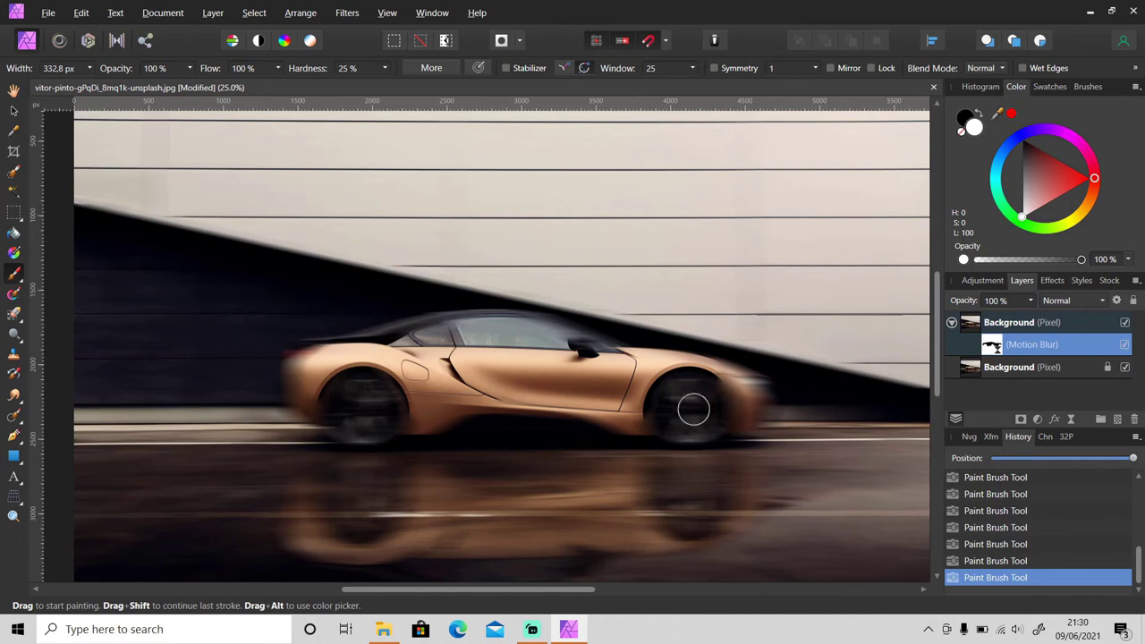
# Resize the mask brush from about 174 px to about 304 px and set the painting colour to white.
pyautogui.press('x')
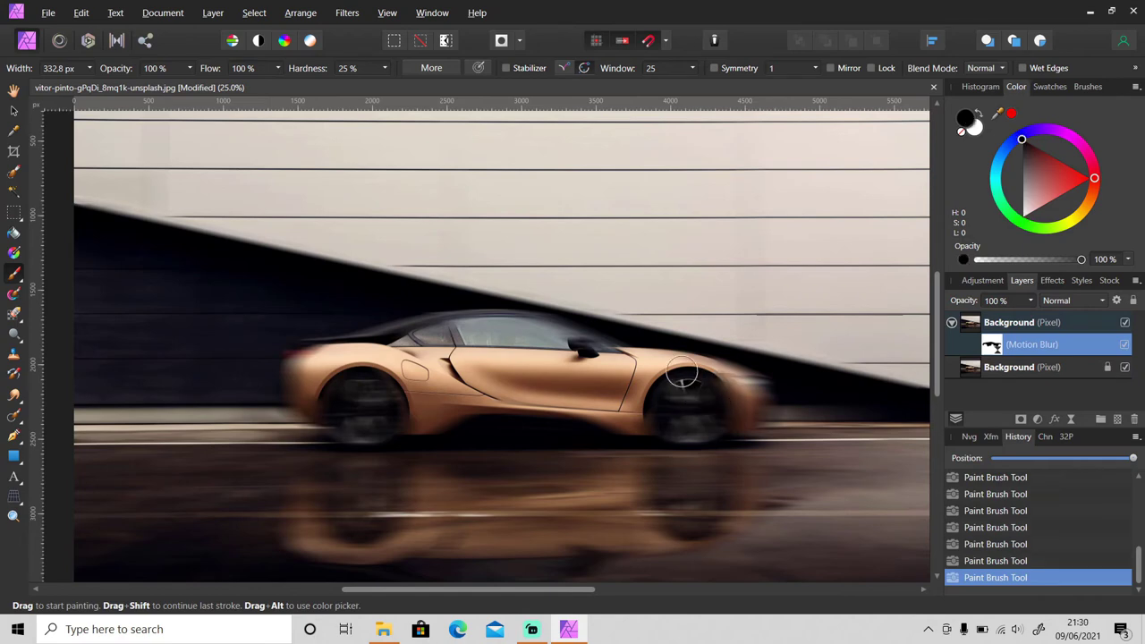
pyautogui.press('[')
pyautogui.press('[')
pyautogui.press('[')
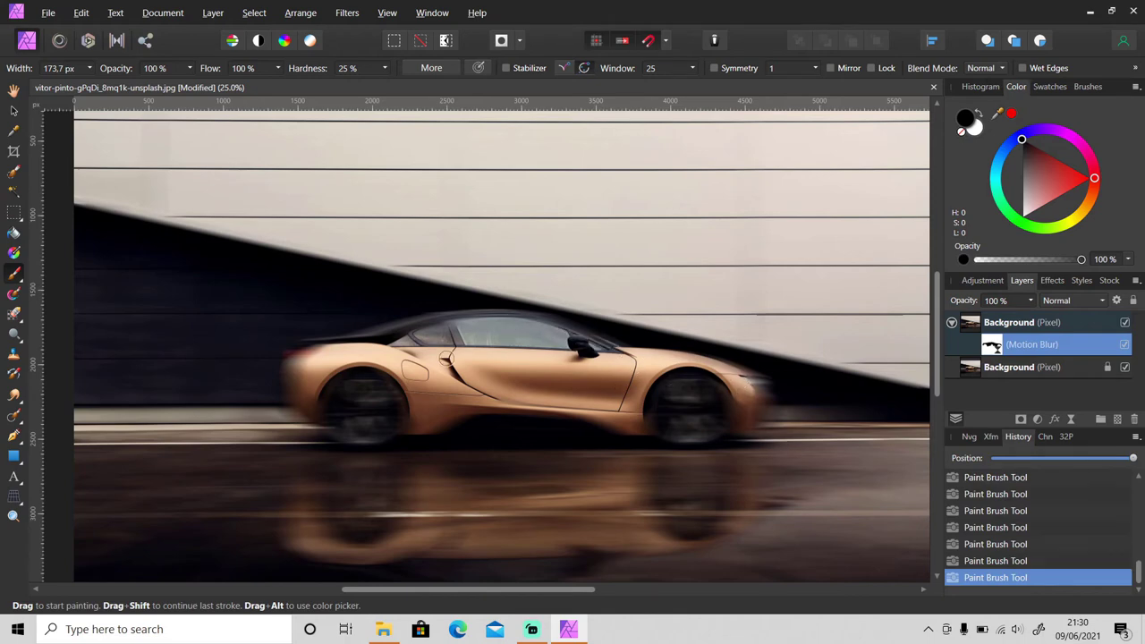
pyautogui.press(']')
pyautogui.press(']')
pyautogui.press(']')
pyautogui.press('x')
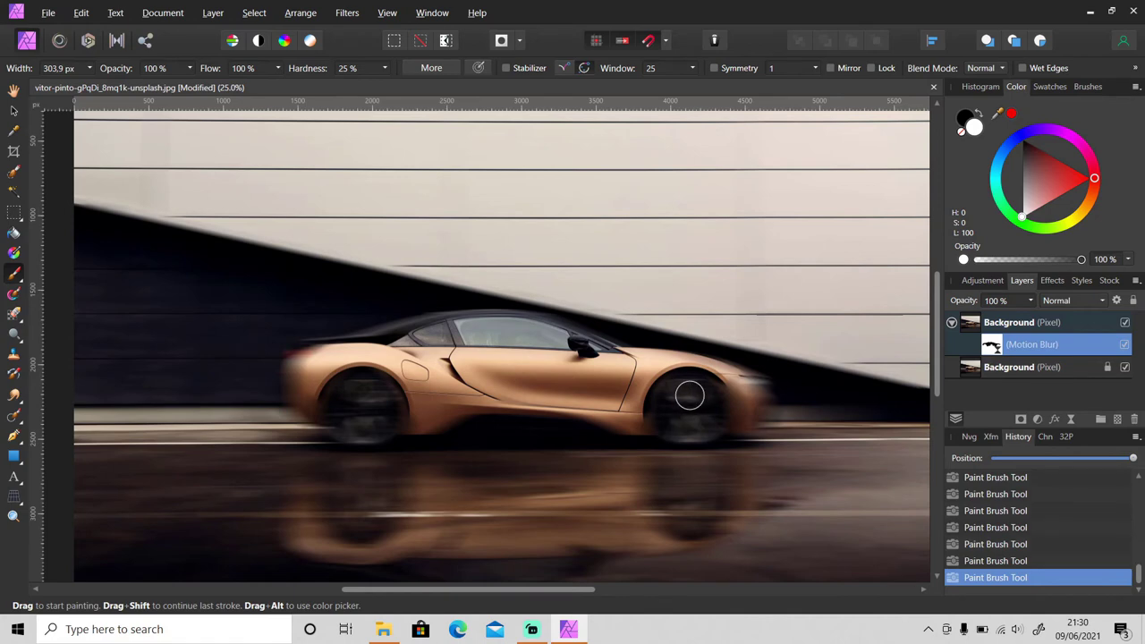
pyautogui.press('z')
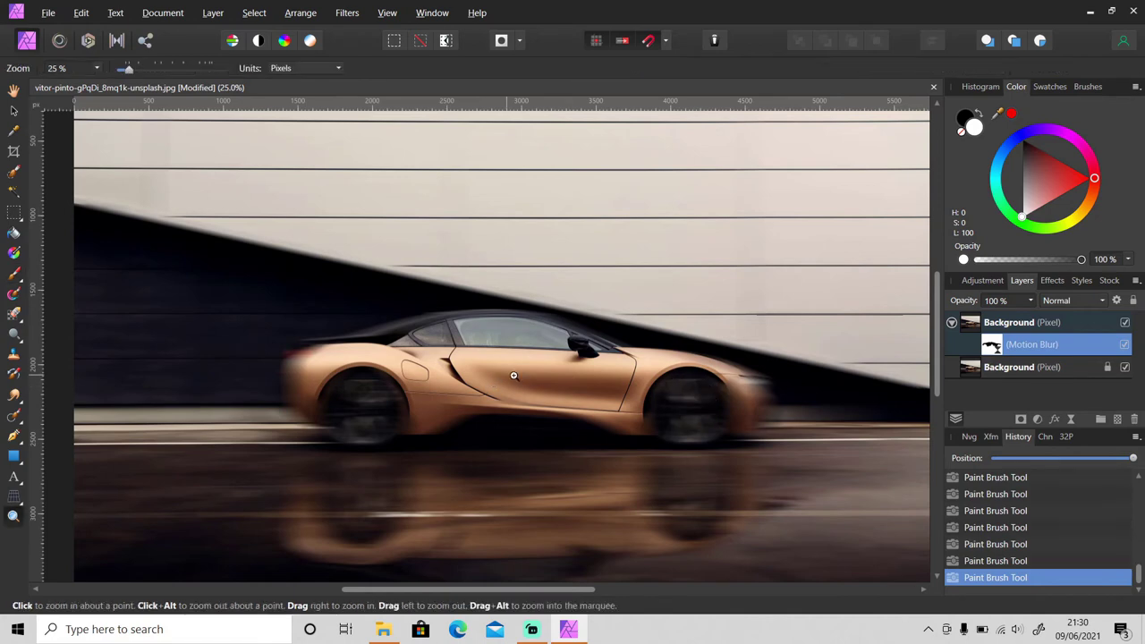
pyautogui.keyDown('alt'); pyautogui.click(522, 383); pyautogui.keyUp('alt')
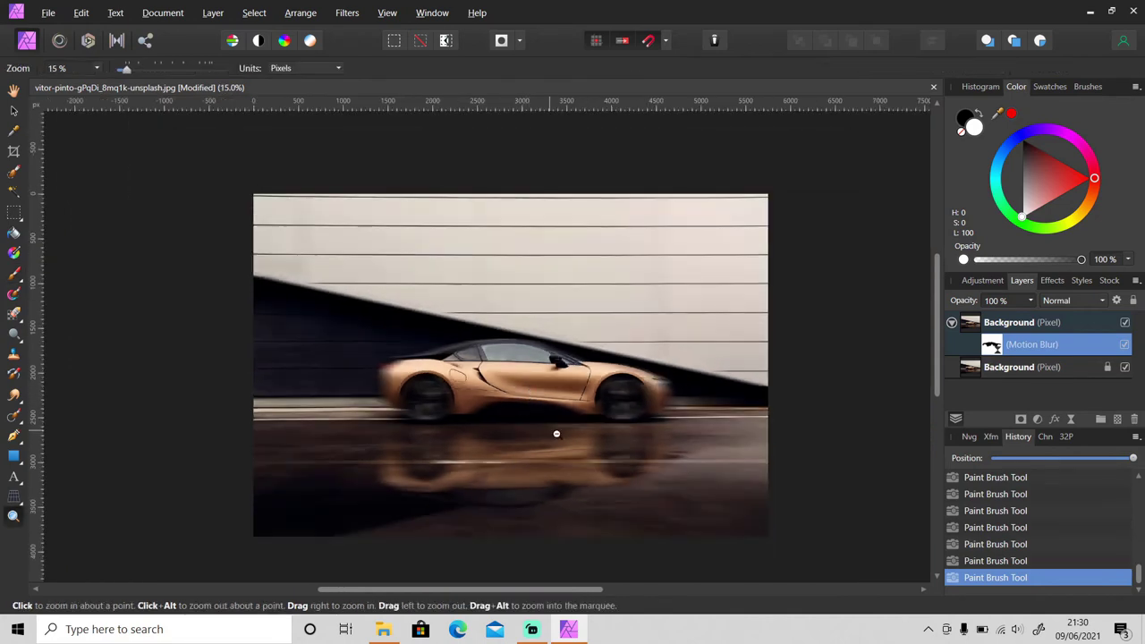
pyautogui.press('v')
pyautogui.click(930, 381)
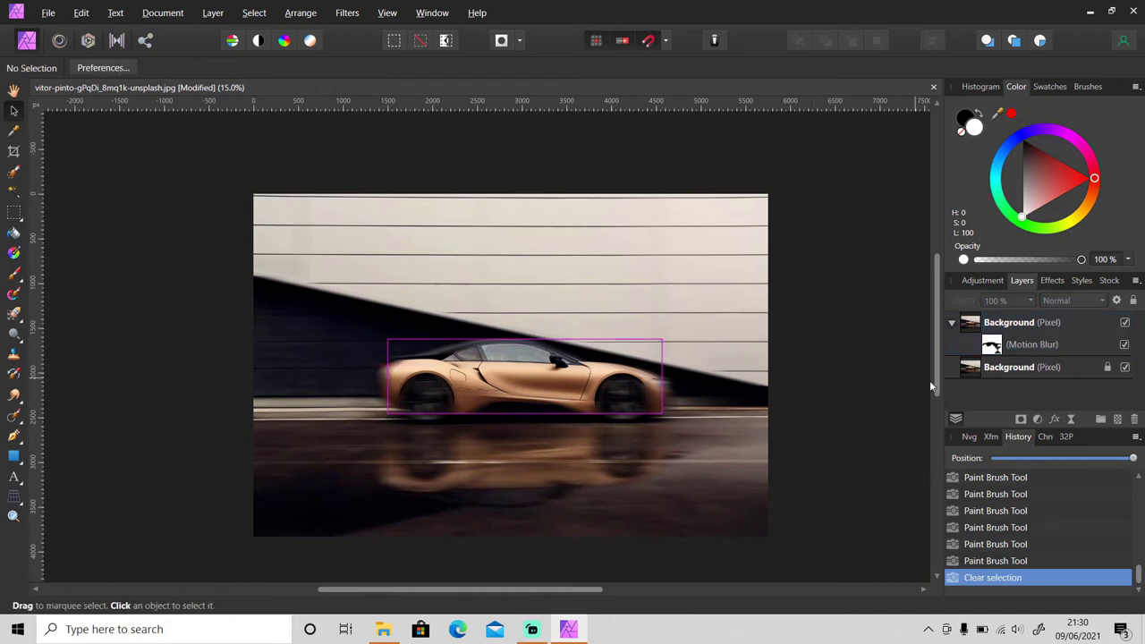
pyautogui.click(1125, 323)
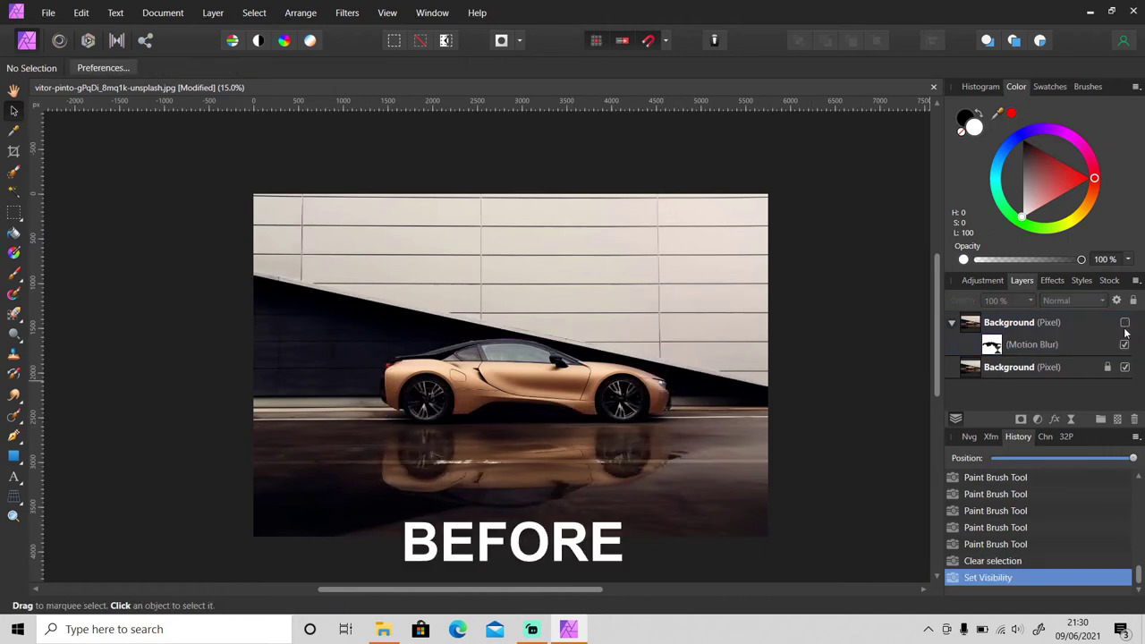
pyautogui.click(1125, 324)
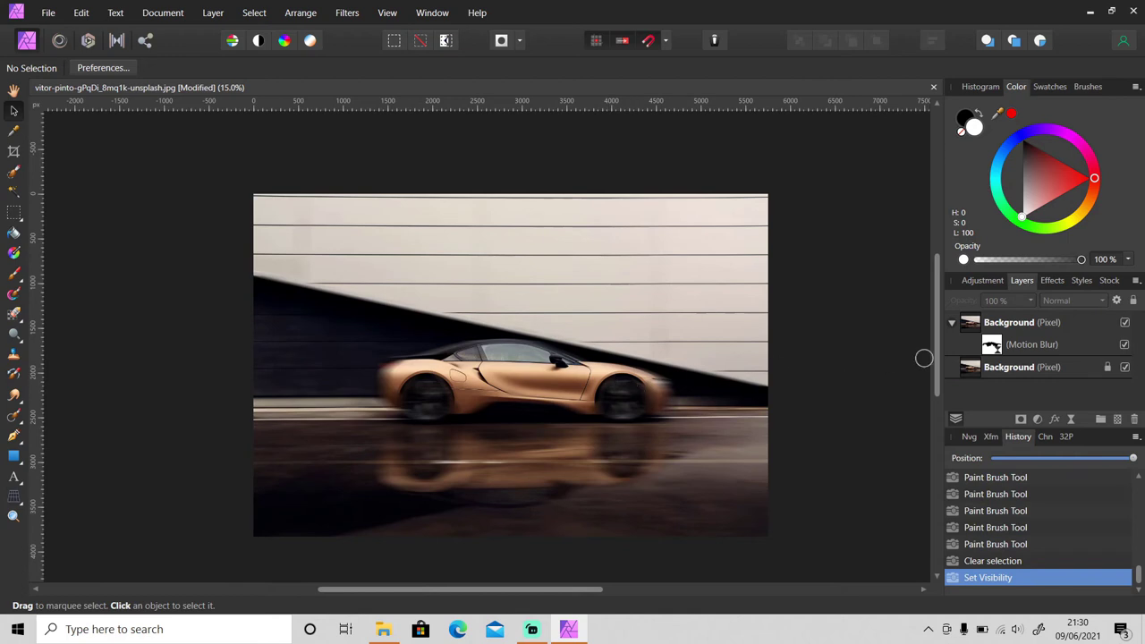
pyautogui.press('b')
pyautogui.click(1025, 347)
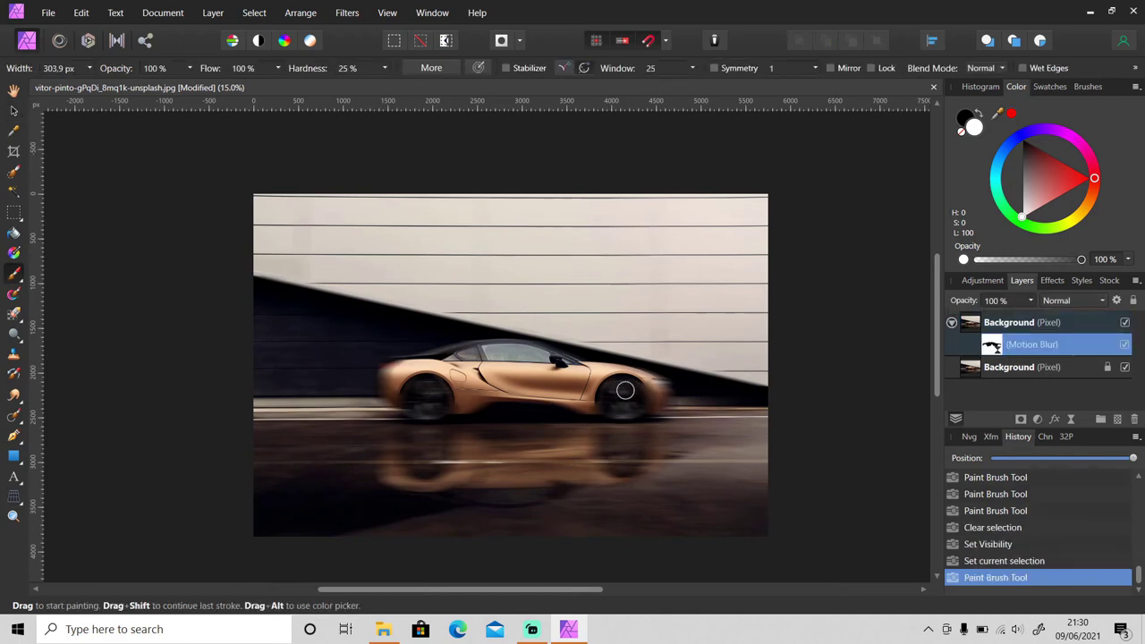
pyautogui.press('v')
pyautogui.click(843, 411)
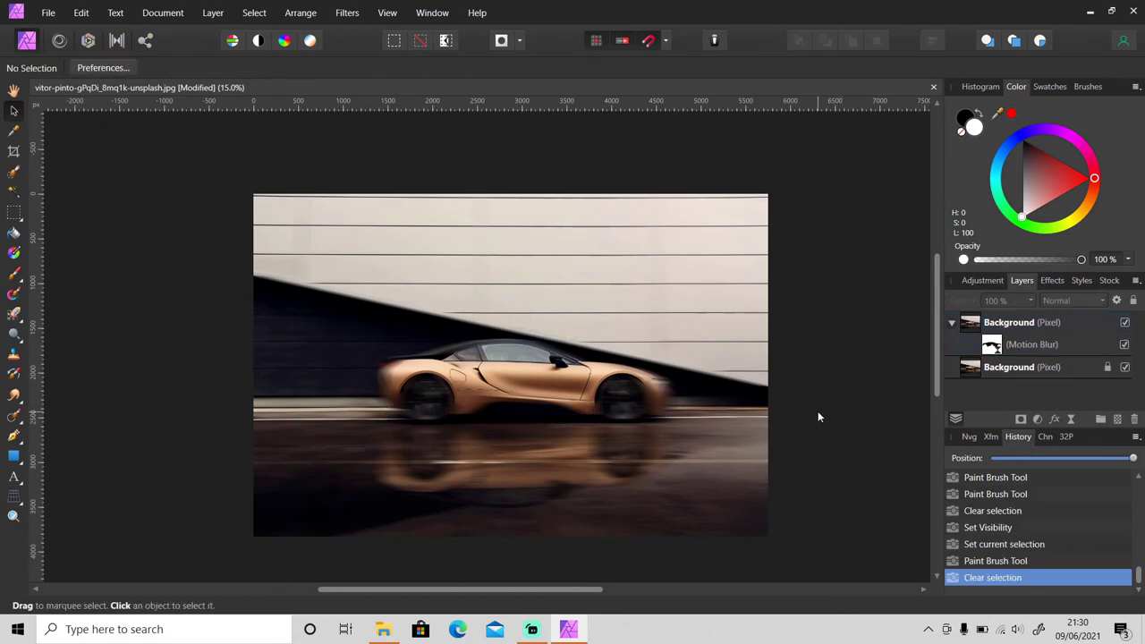